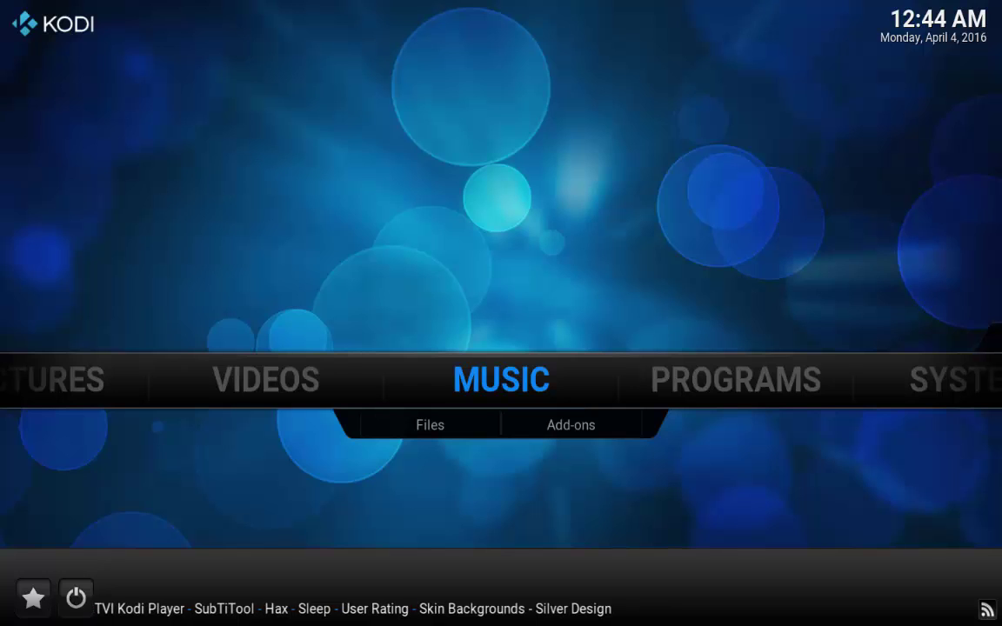
- Move from the home menu to SYSTEM and open File manager
key(Right)
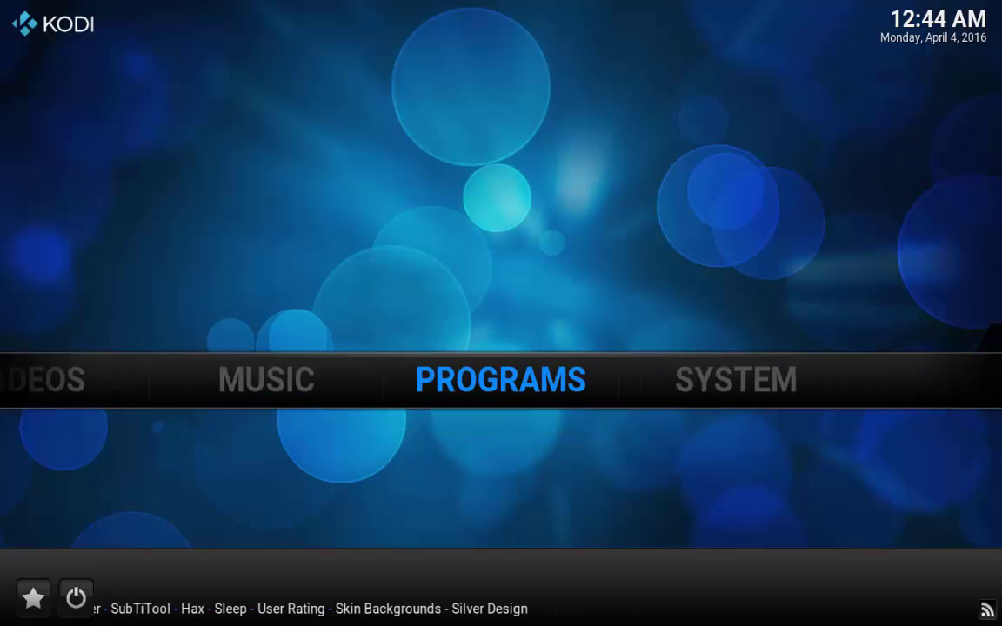
key(Left)
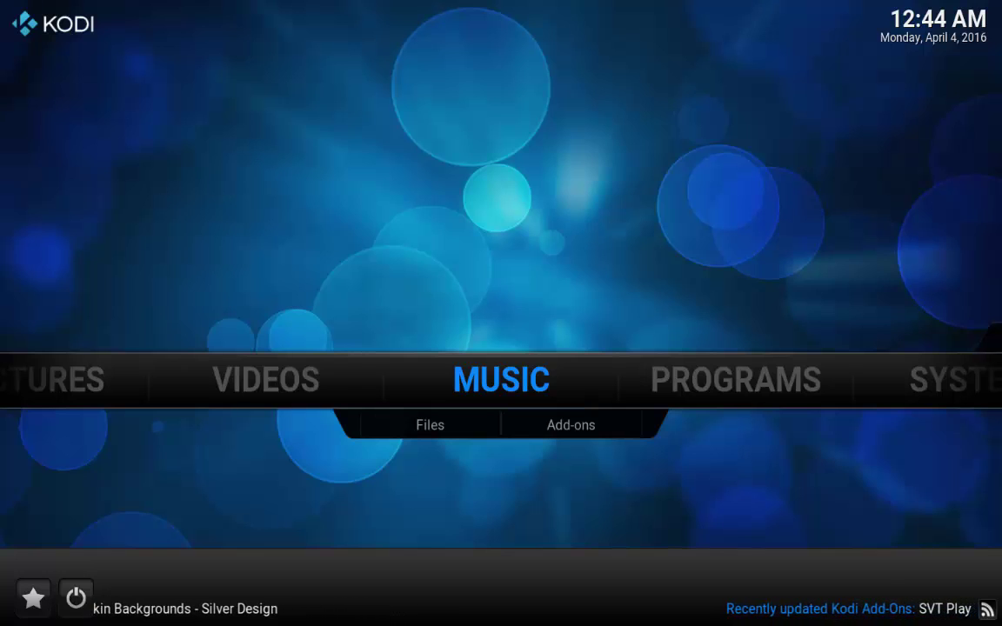
key(Right)
key(Right)
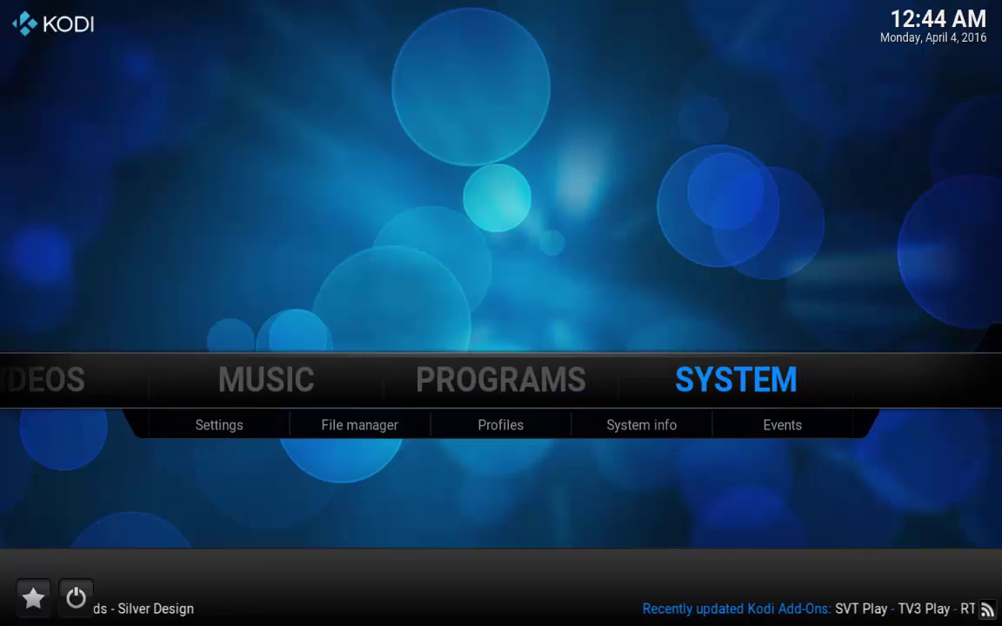
key(Down)
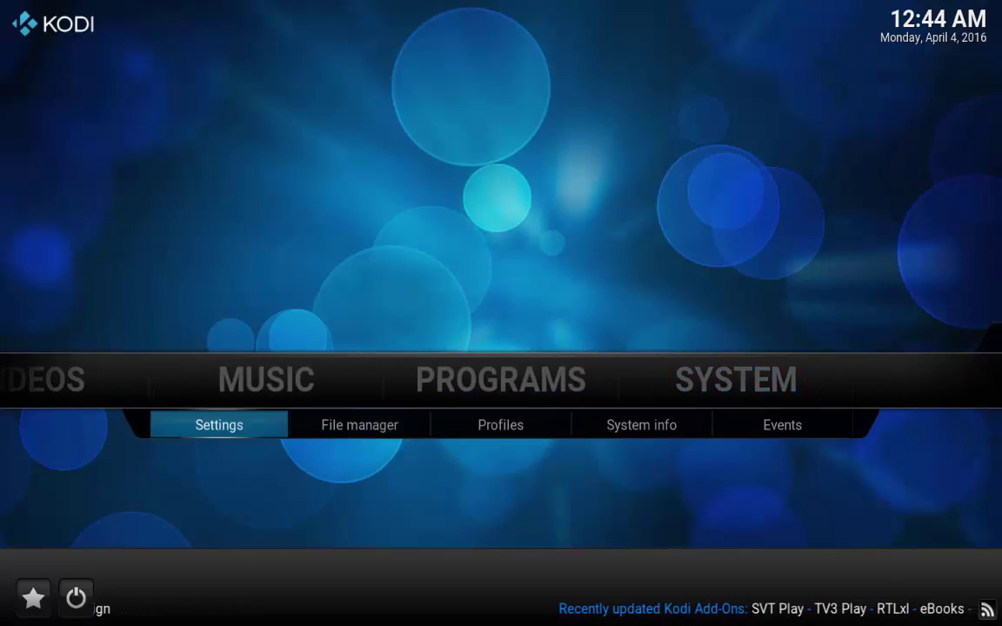
key(Right)
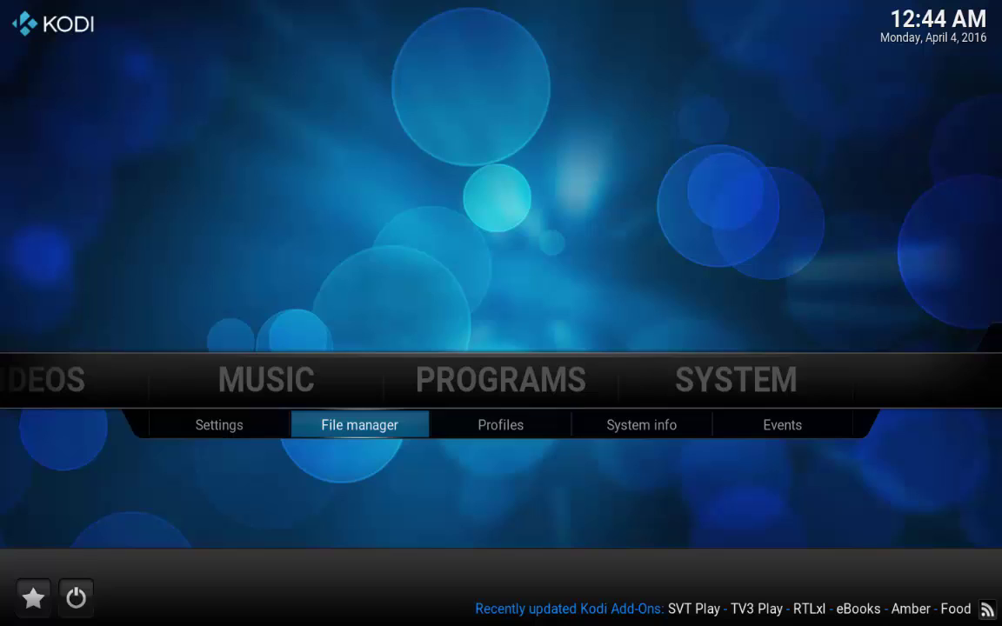
key(Return)
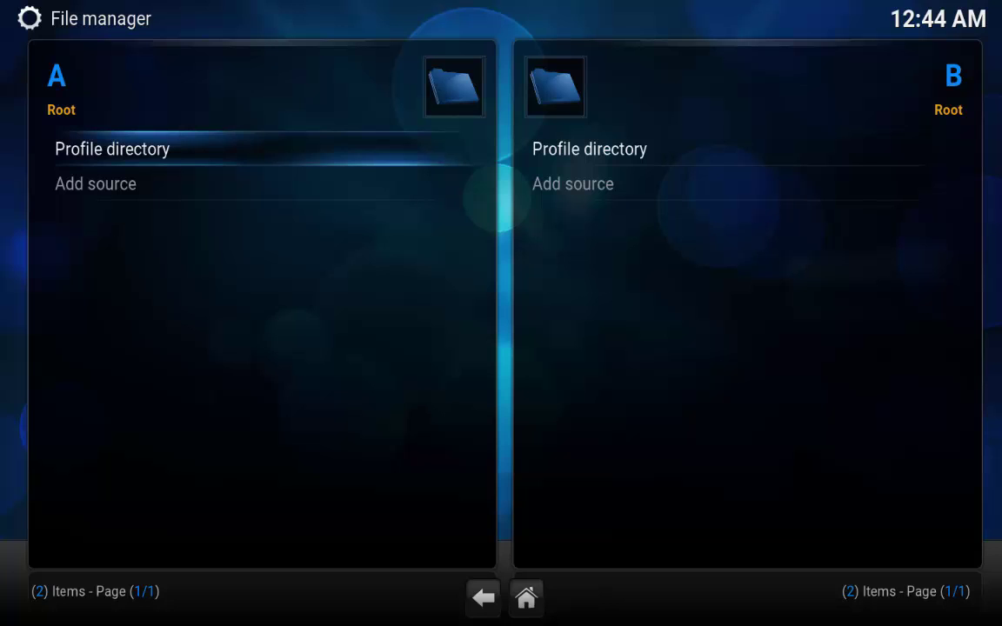
key(Down)
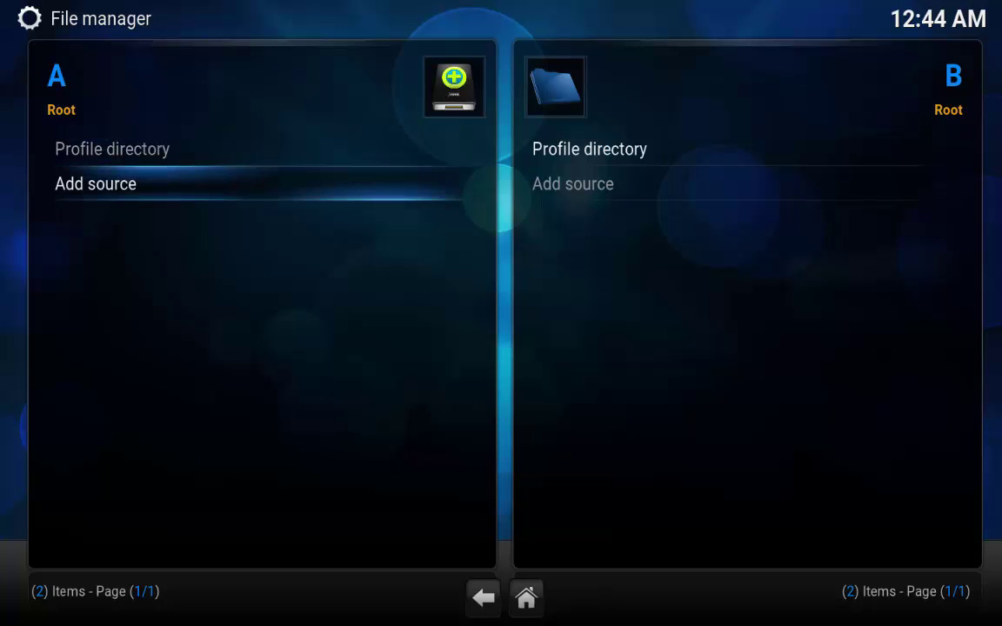
key(Return)
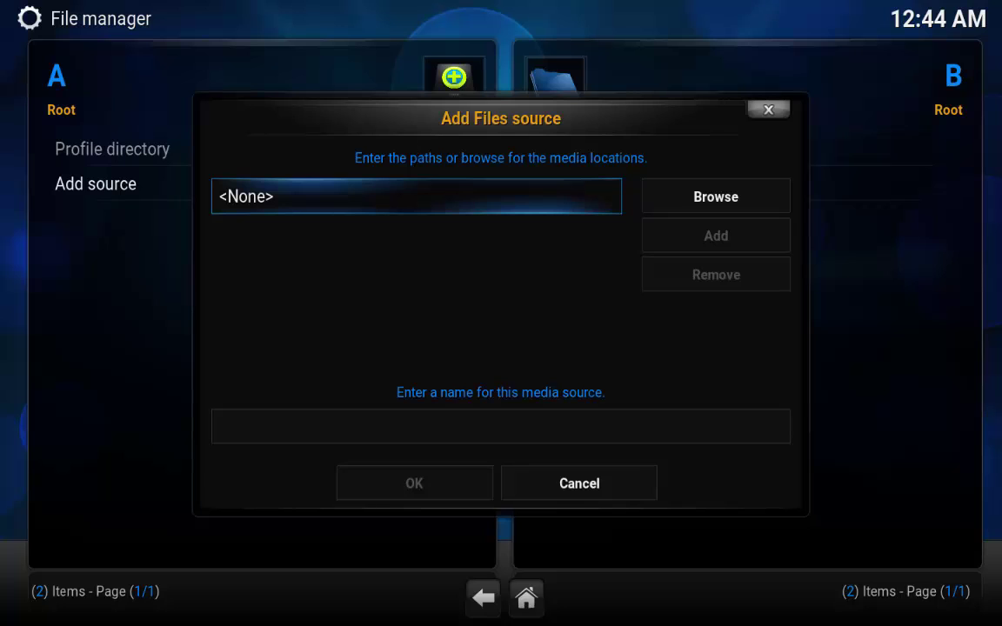
key(Return)
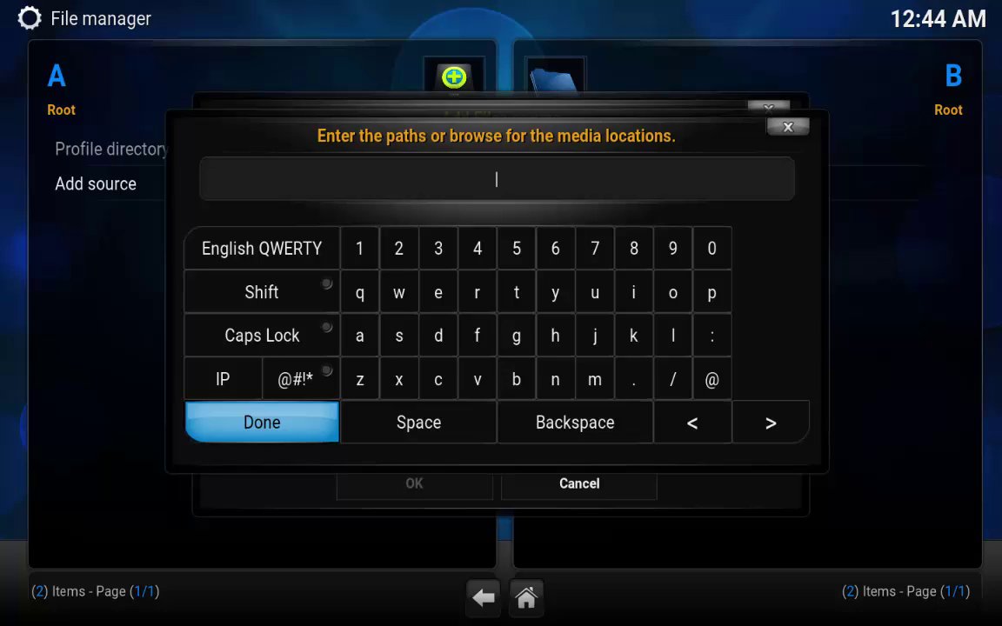
text(http://mwi)
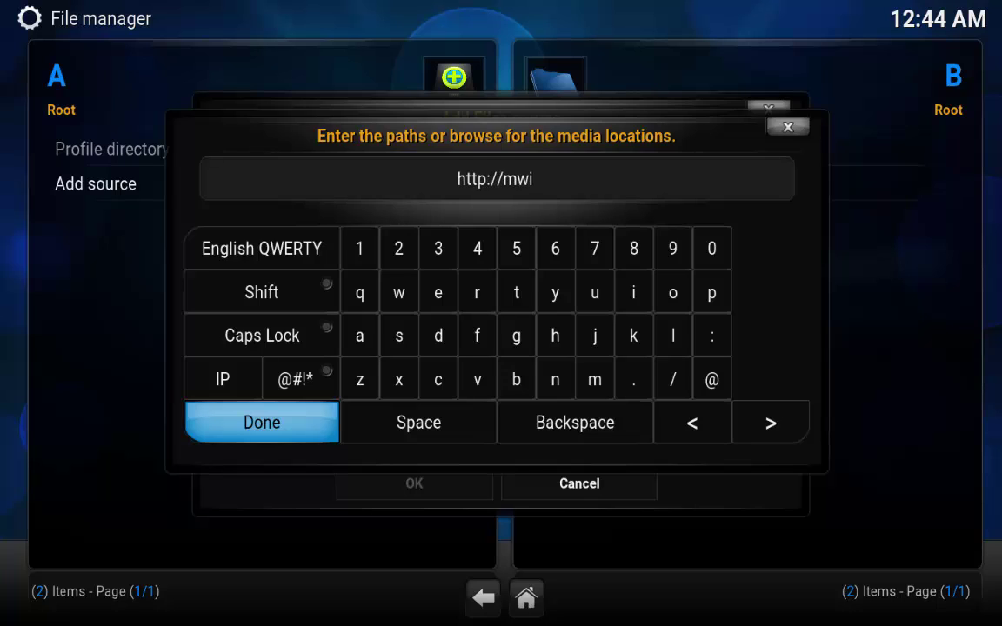
text(z.uk/zip)
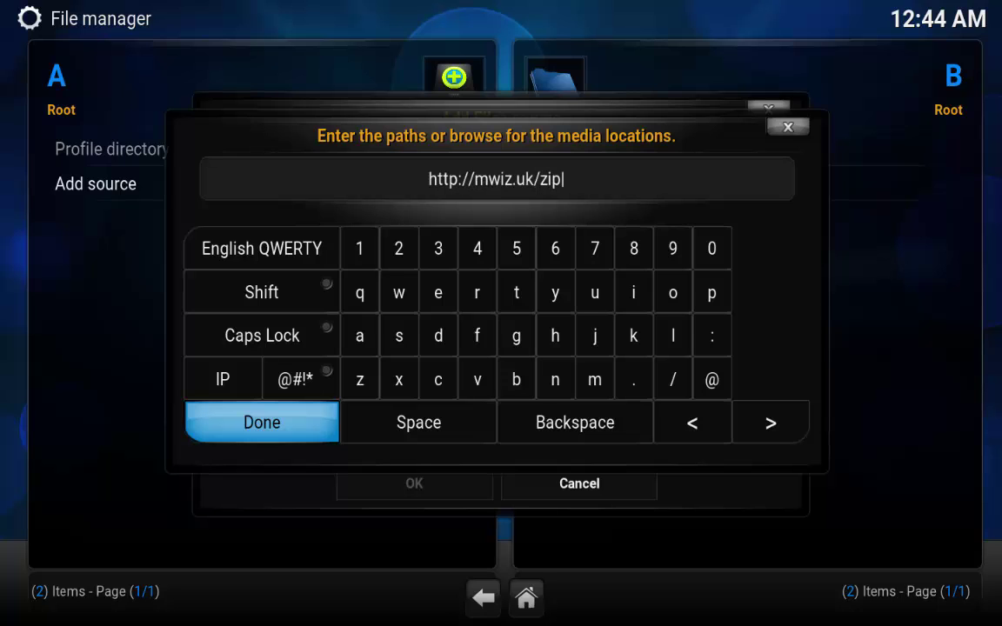
click(278, 420)
click(440, 422)
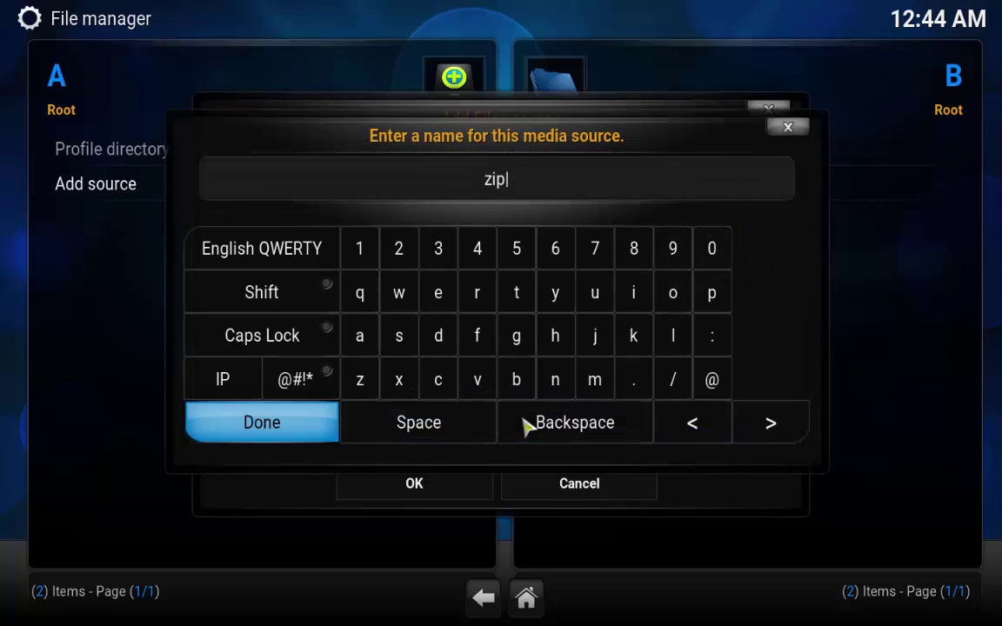
key(BackSpace)
key(BackSpace)
key(BackSpace)
text(Merlin)
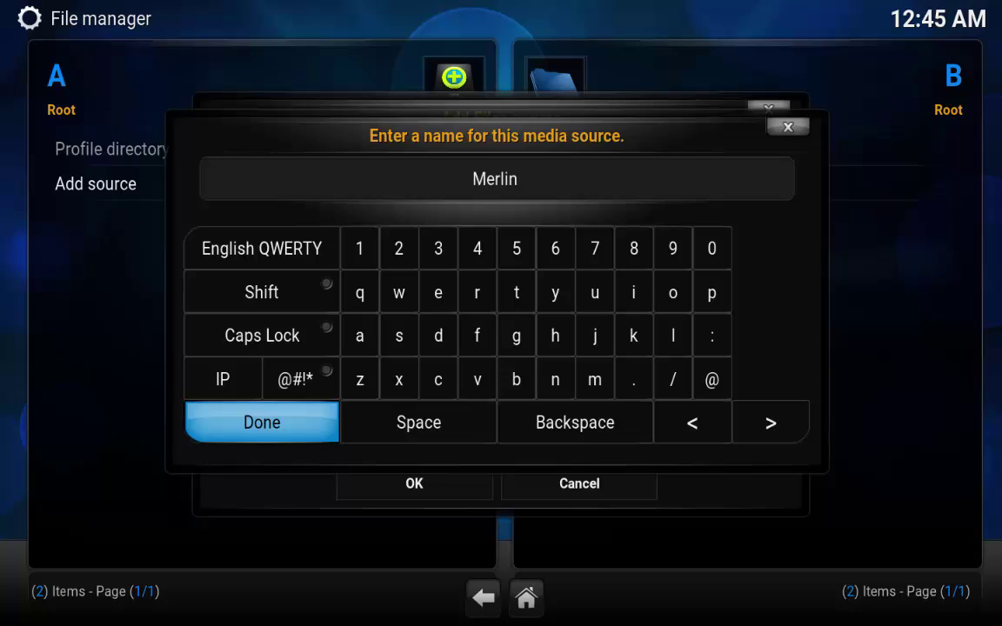
key(Return)
key(Down)
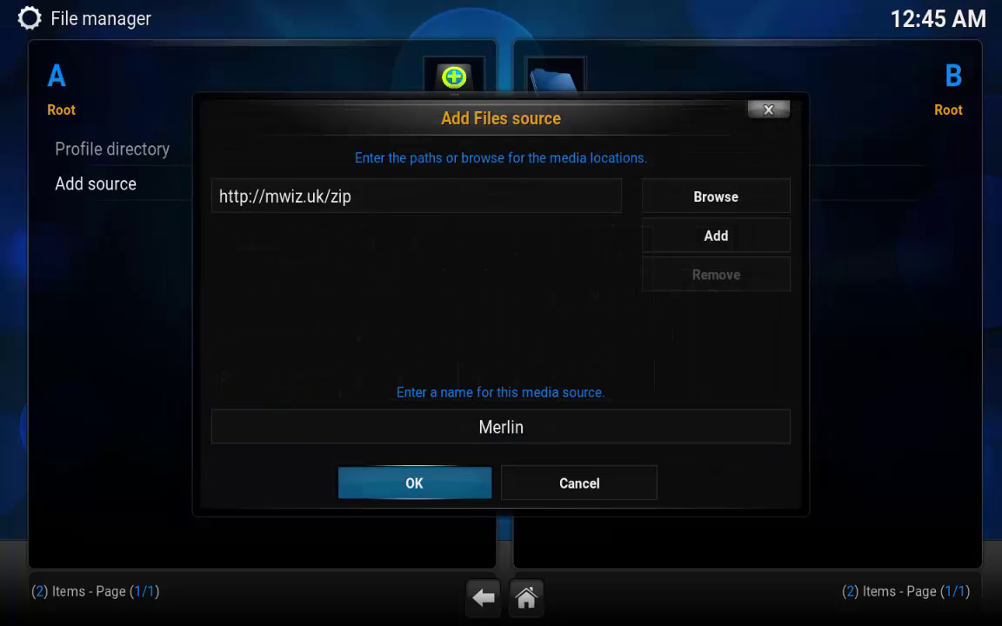
key(Return)
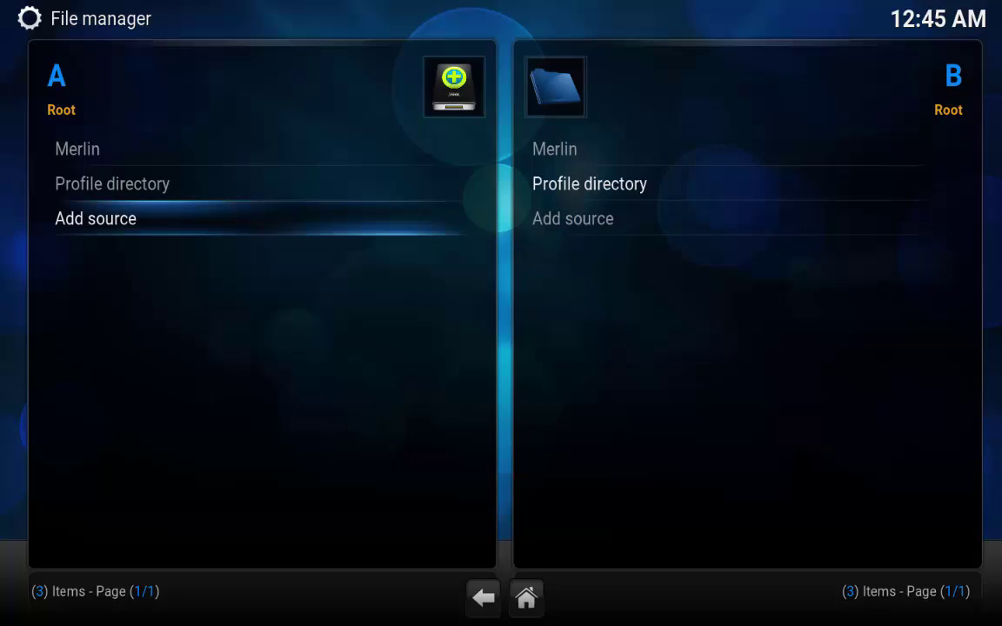
- Return home and open Install from zip file in the Add-ons settings
key(Escape)
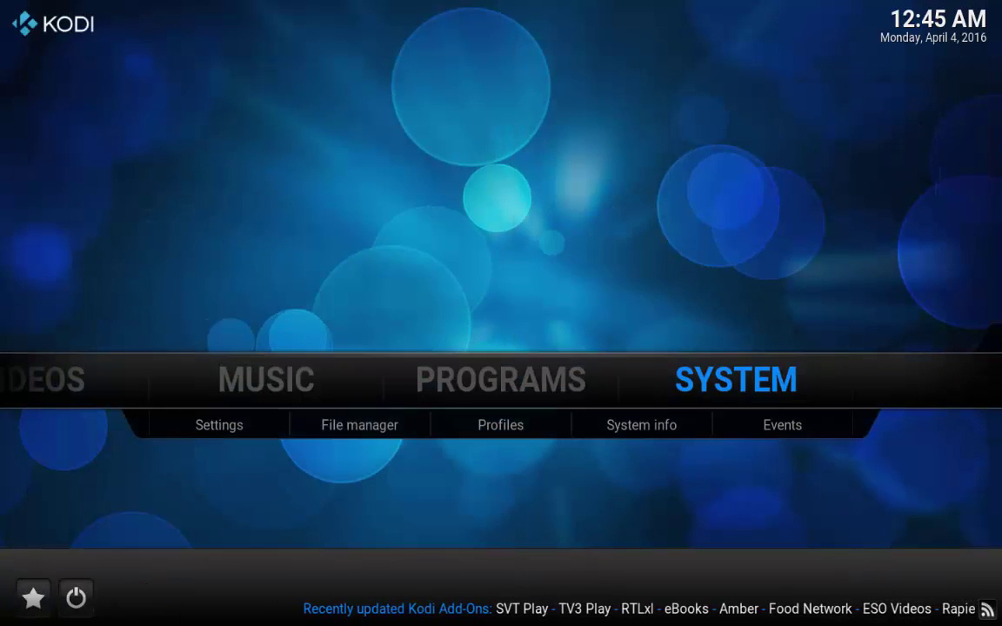
key(Return)
key(Down)
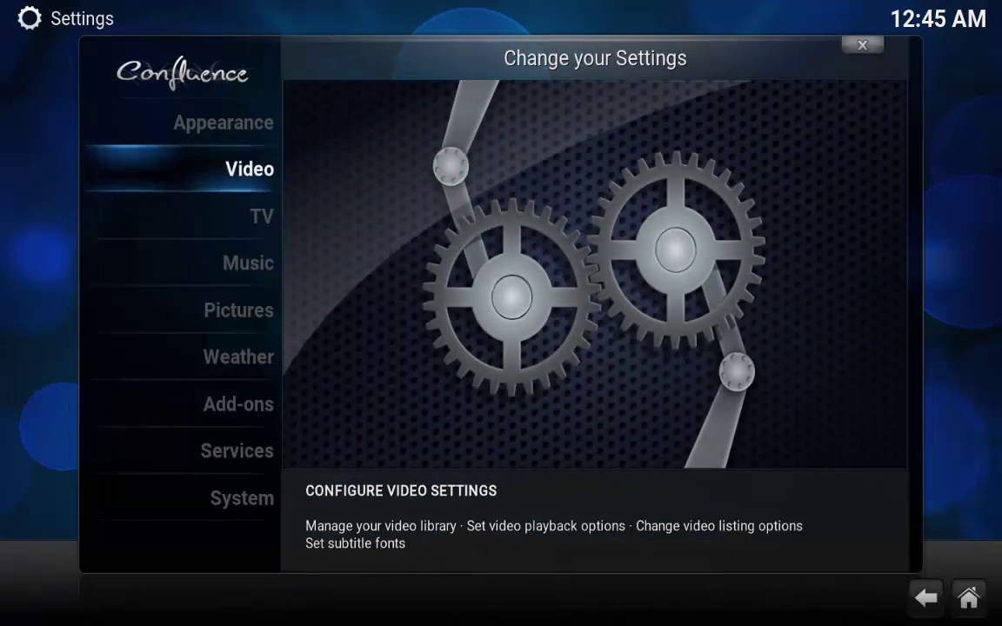
key(Down)
key(Down)
key(Down)
key(Down)
key(Down)
key(Return)
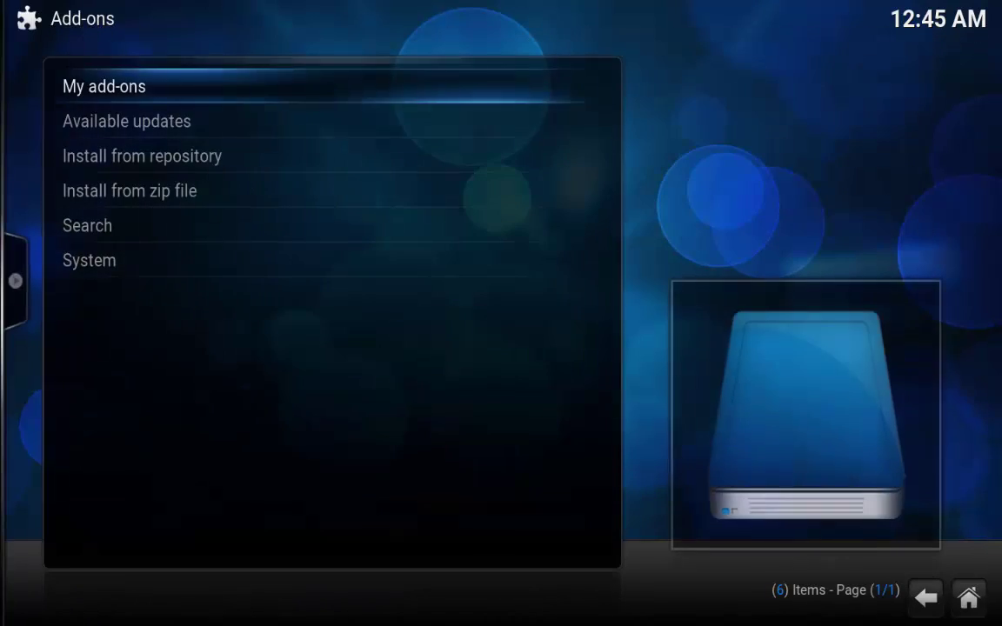
key(Down)
key(Down)
key(Down)
key(Return)
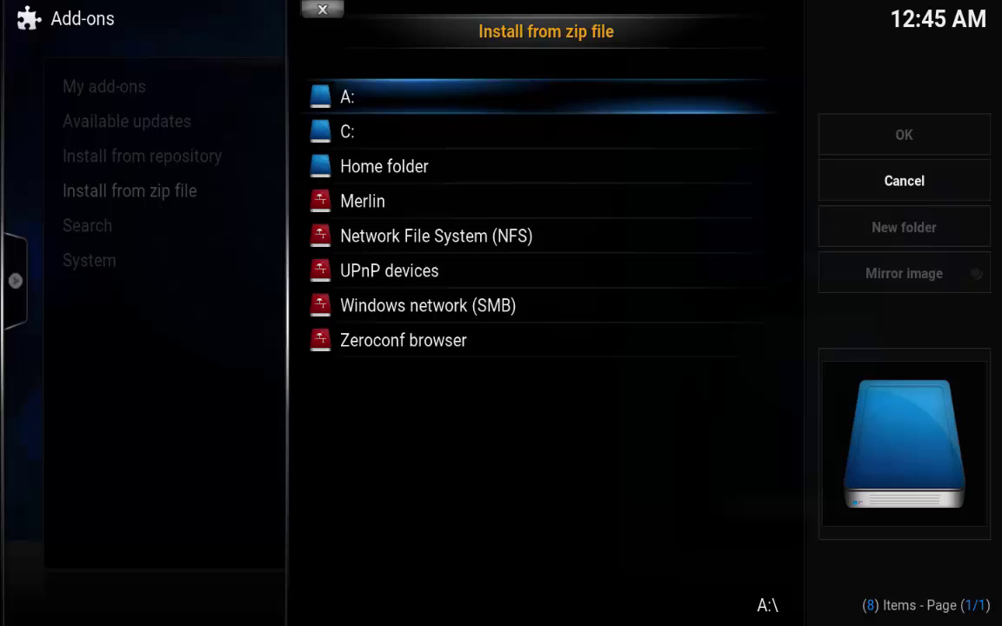
- Install plugin.program.merlin.zip from the Merlin source
key(Down)
key(Down)
key(Down)
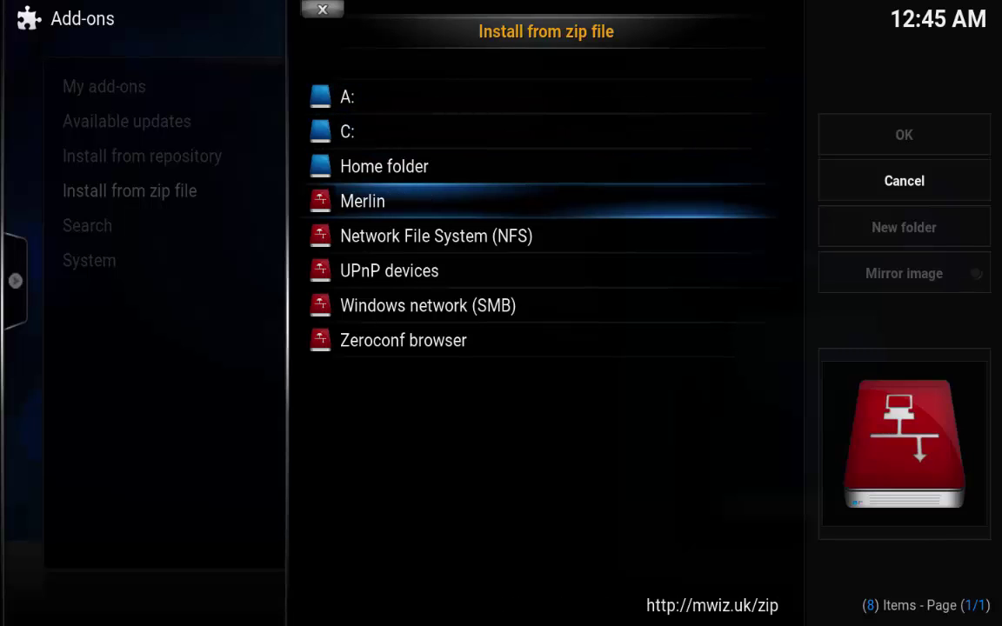
key(Return)
key(Down)
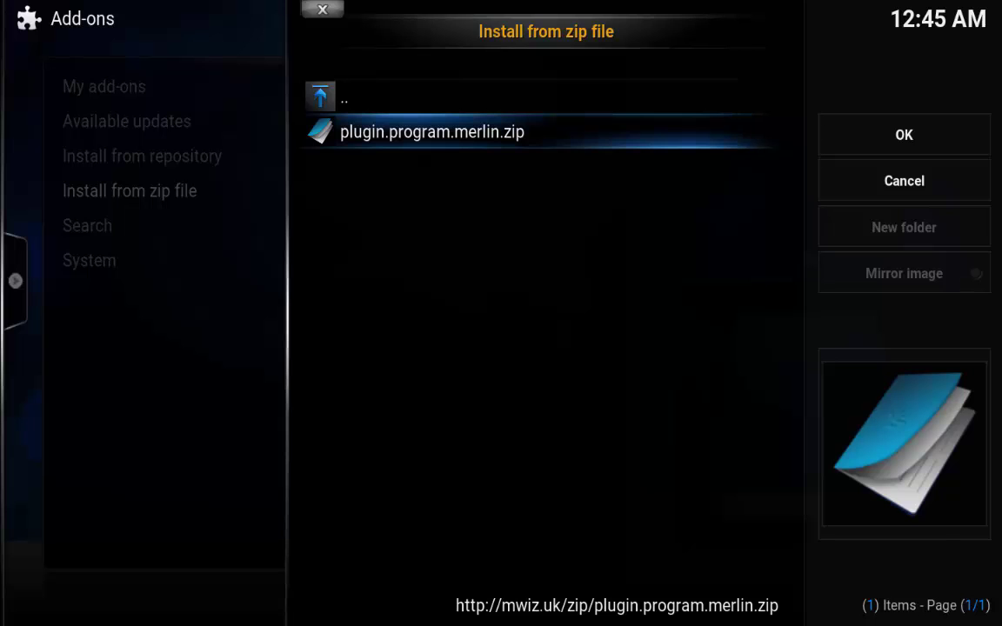
key(Return)
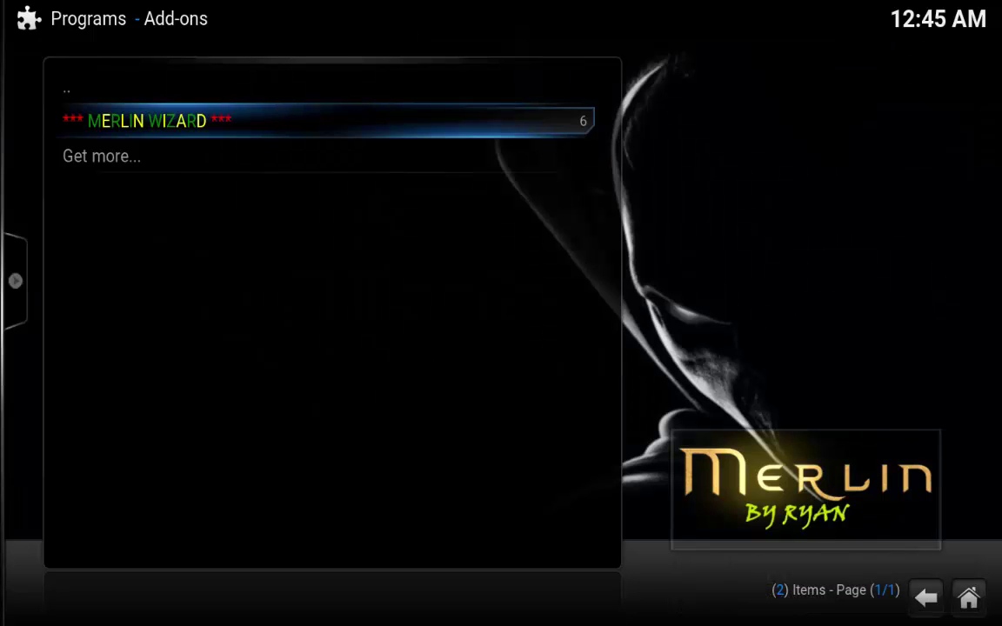
- Launch MERLIN WIZARD and browse the Balinor, Grettir, Kids Builds and Other Builds entries
key(Return)
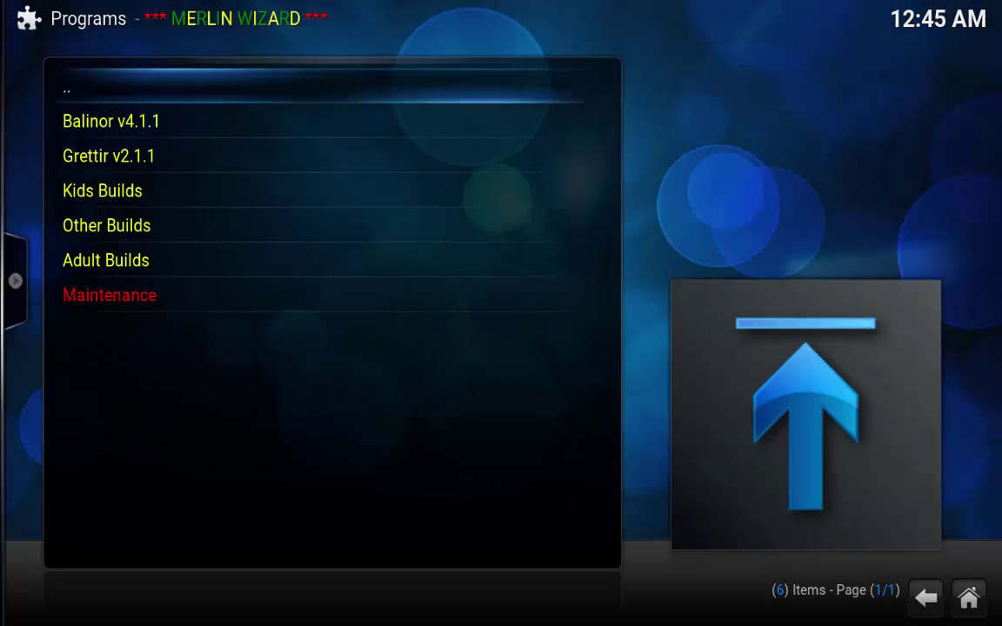
key(Down)
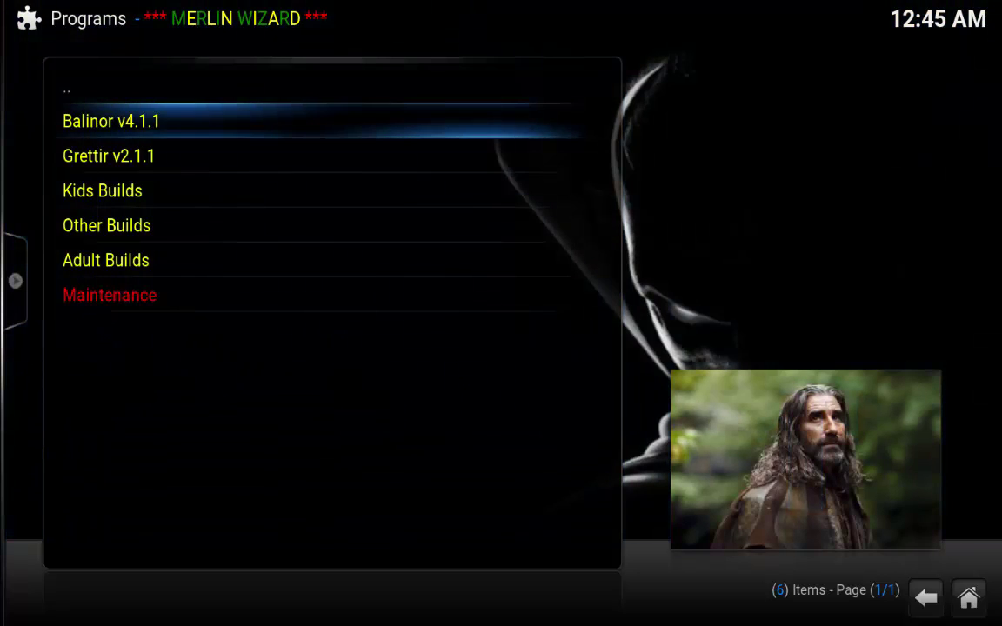
key(Down)
key(Up)
key(Down)
key(Down)
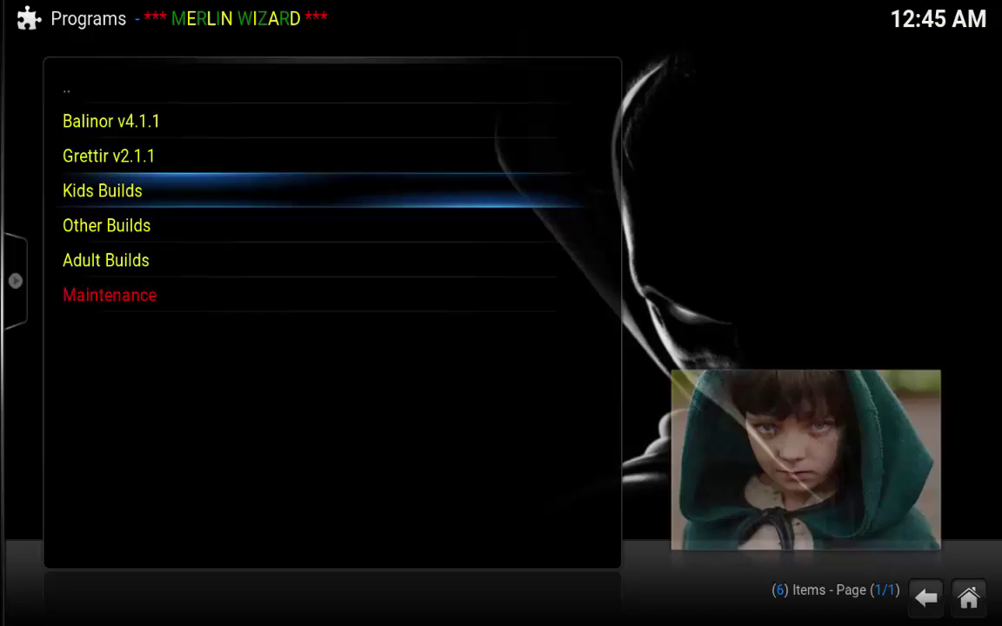
key(Down)
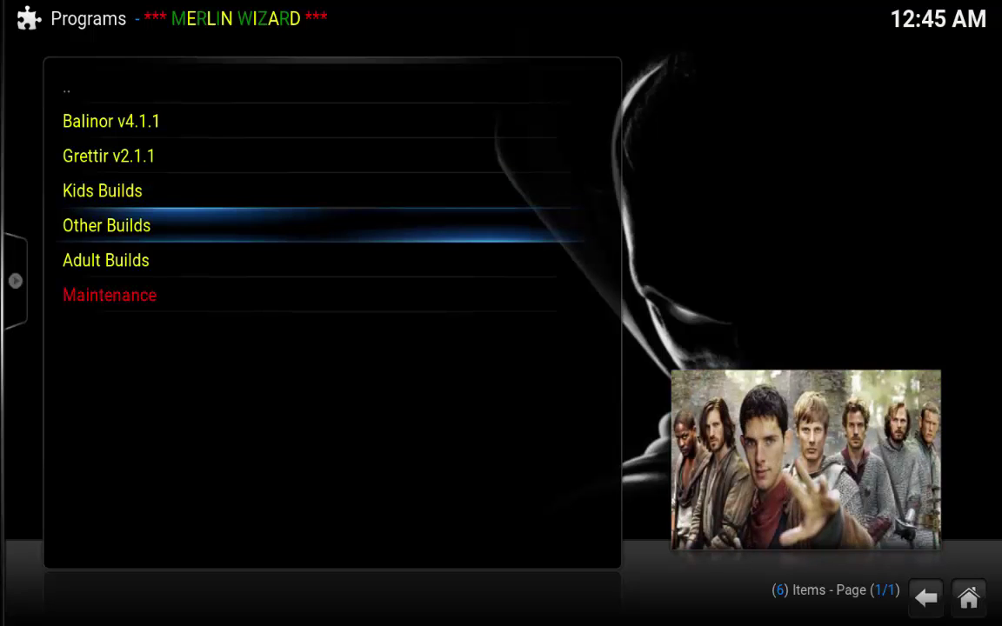
key(Up)
key(Down)
key(Up)
key(Up)
key(Up)
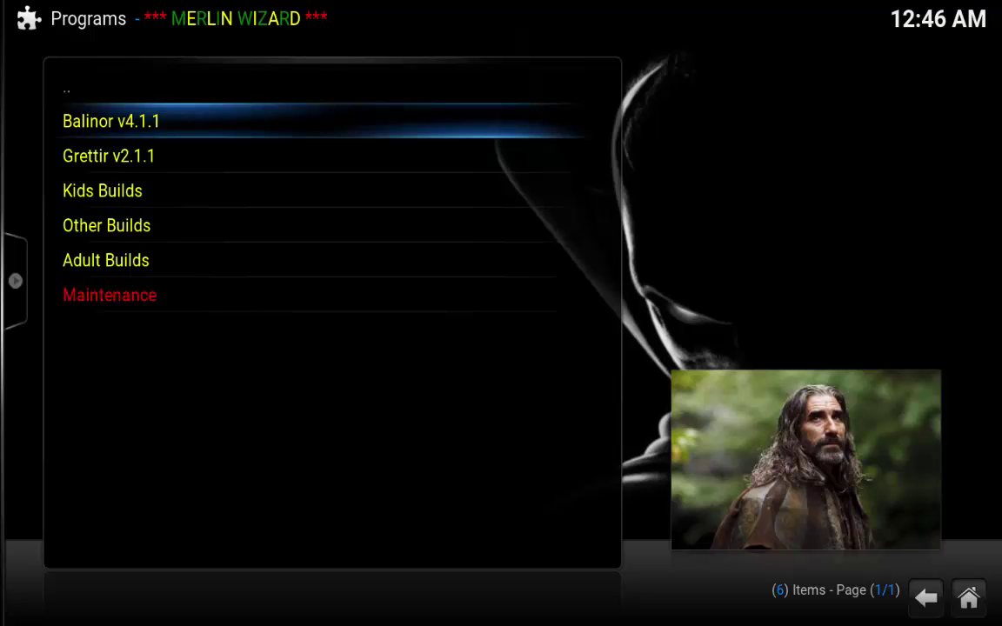
- Preview the build categories once more, then open the Grettir v2.1.1 build
key(Down)
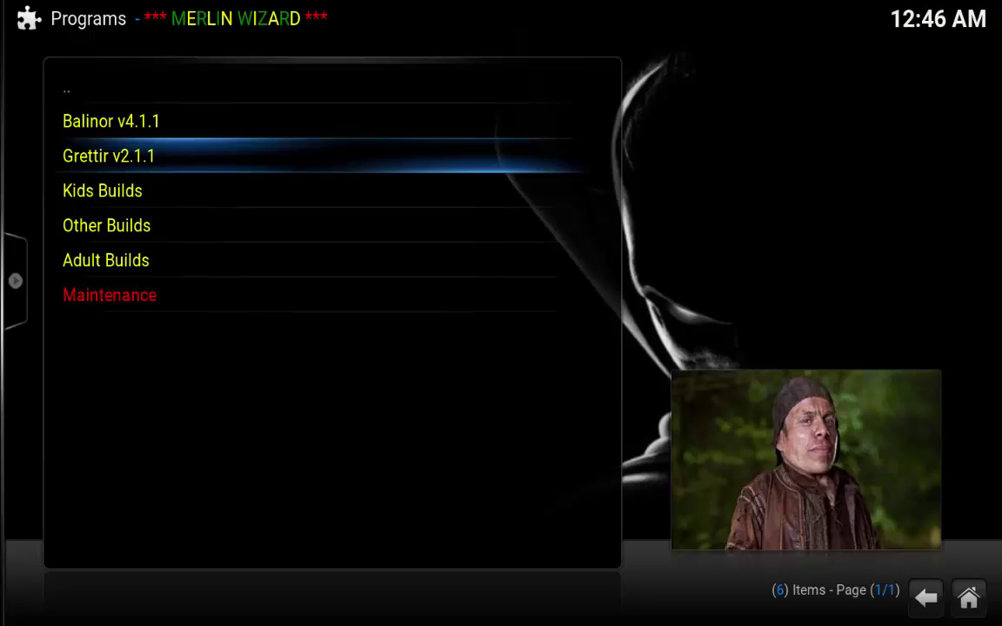
key(Down)
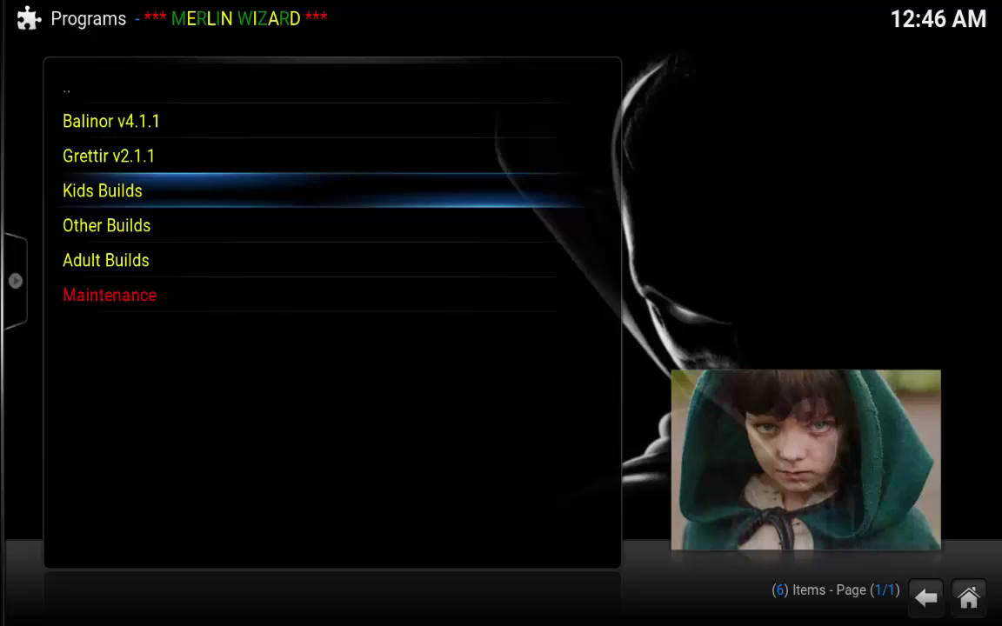
key(Down)
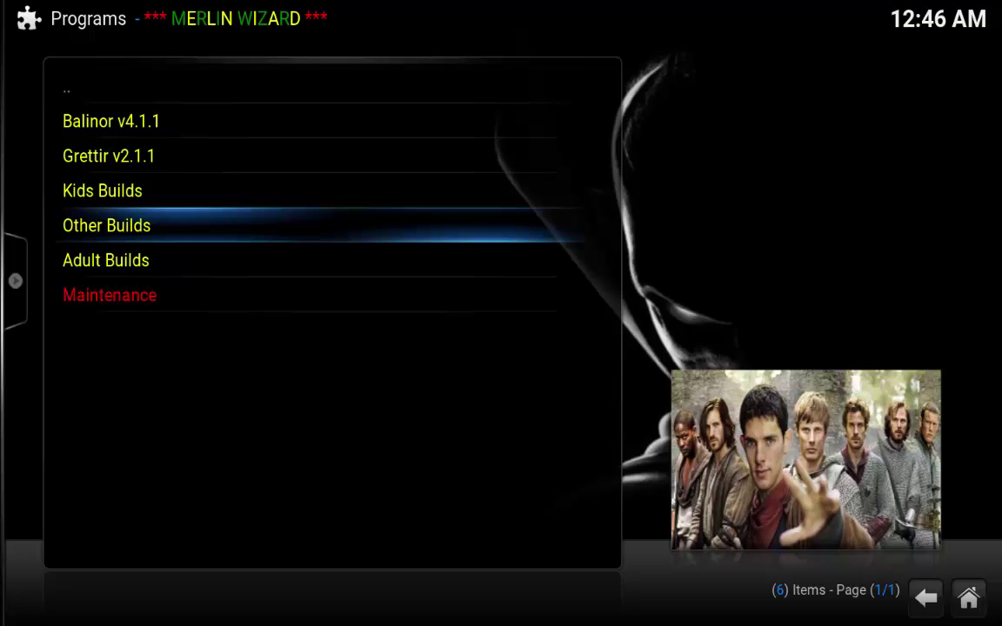
key(Up)
key(Up)
key(Up)
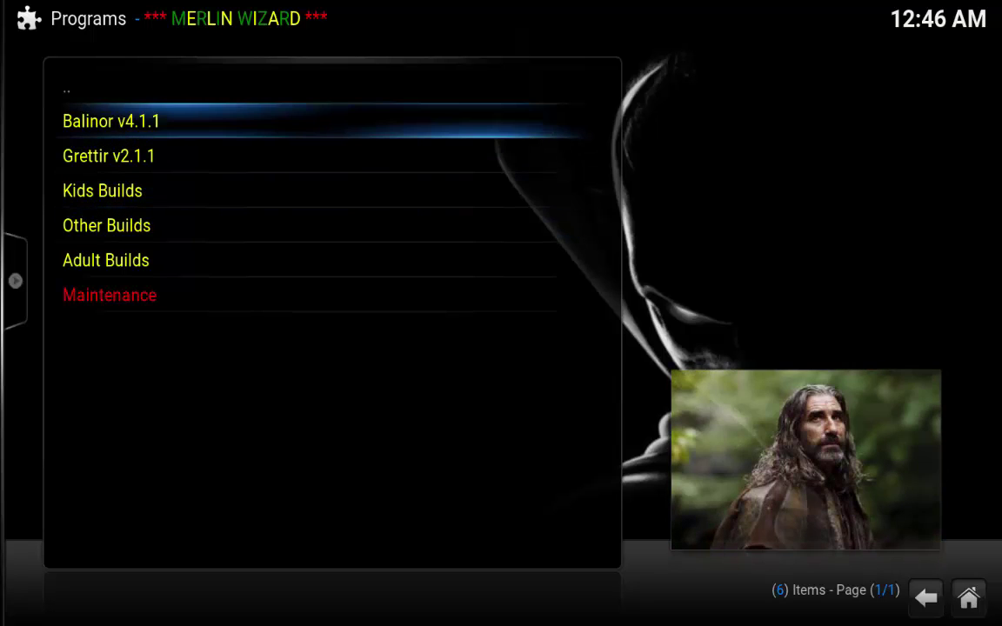
key(Down)
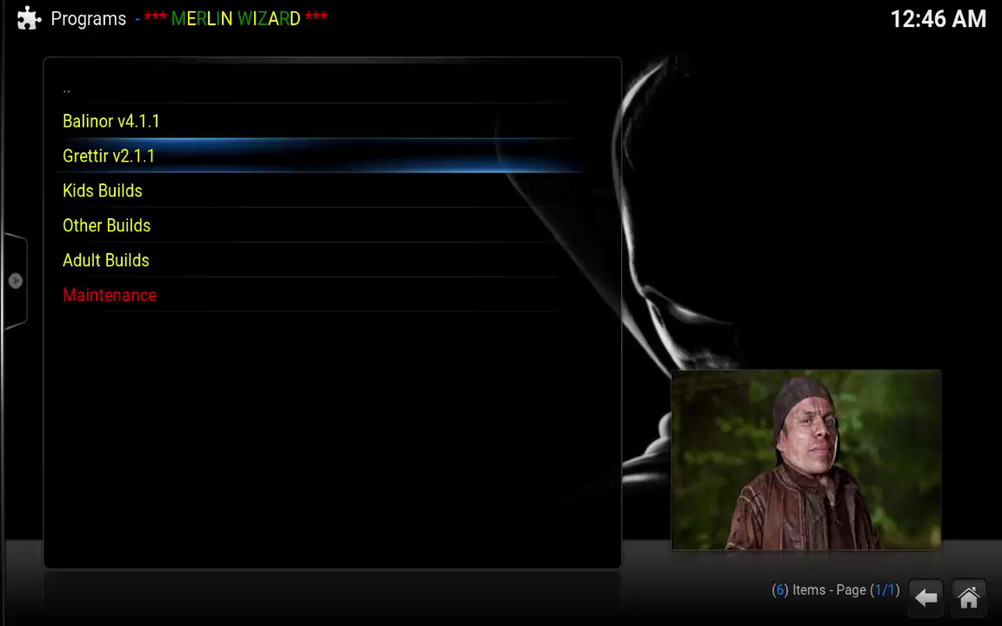
key(Return)
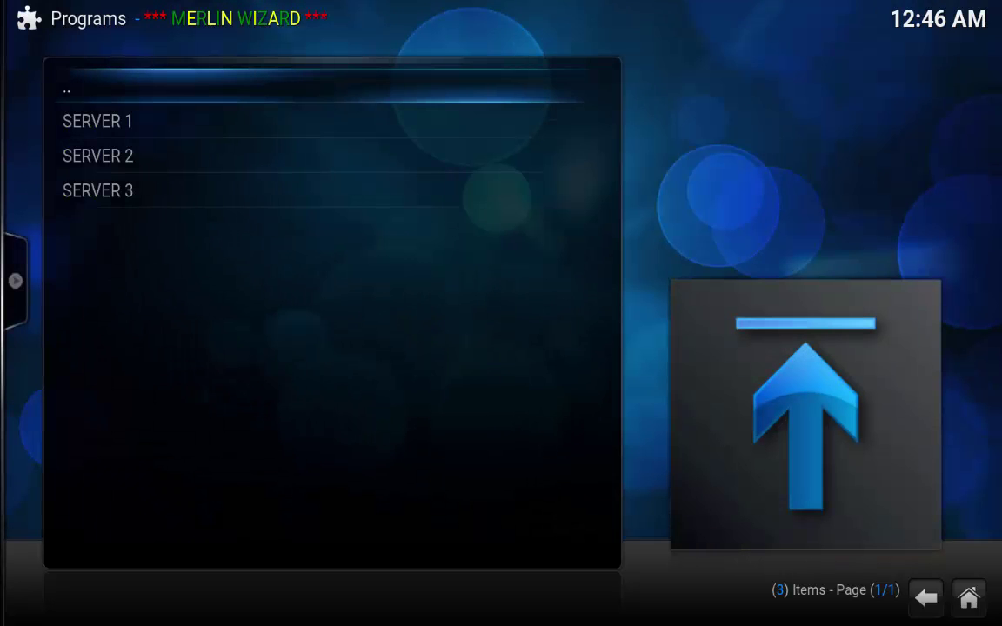
- Choose SERVER 2 from the three servers to start the Grettir v2.1.1 download
key(Down)
key(Down)
key(Down)
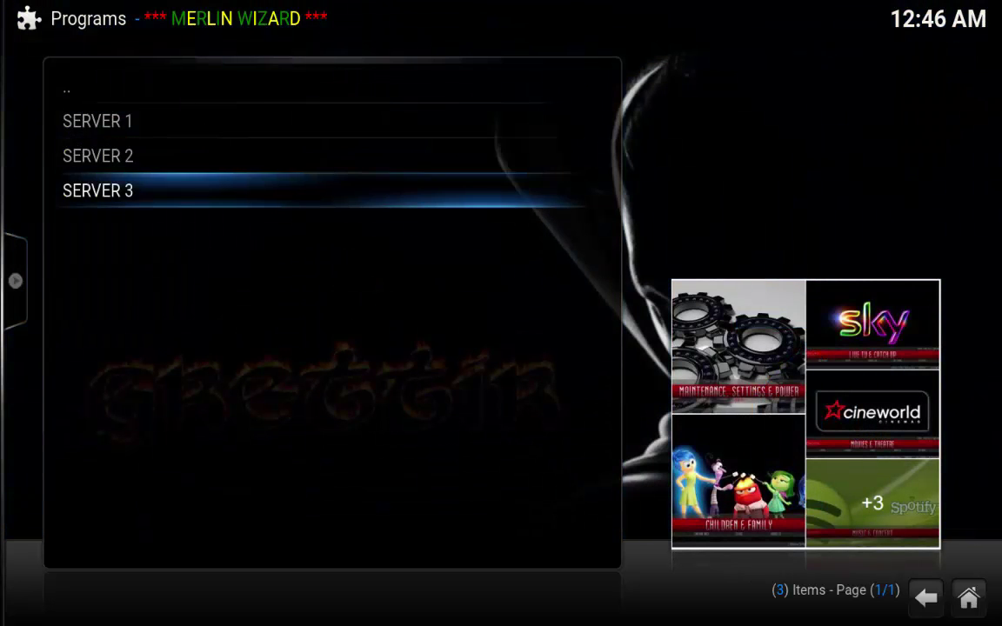
key(Up)
key(Up)
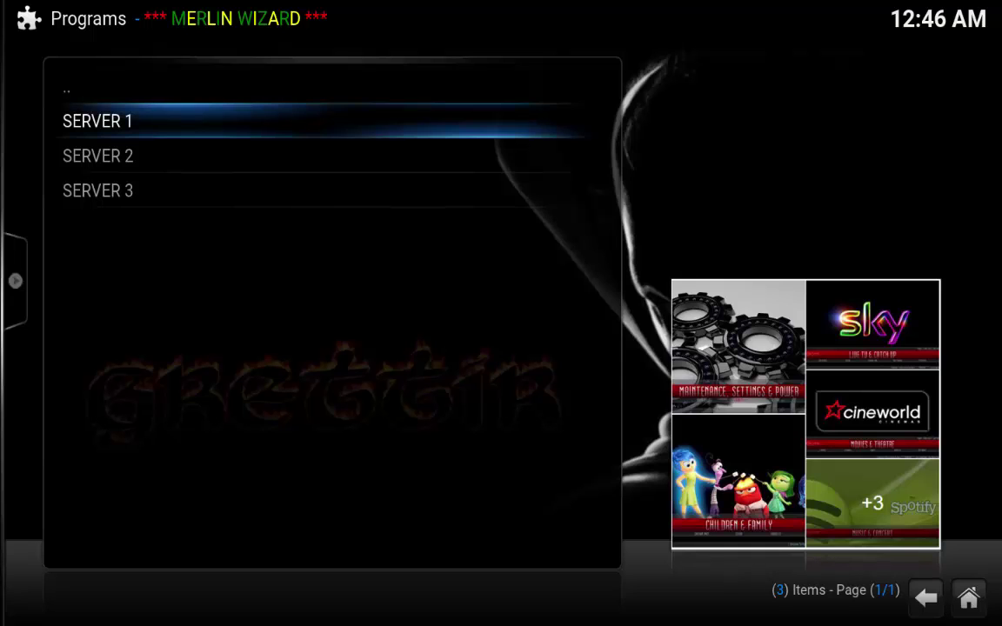
key(Down)
key(Return)
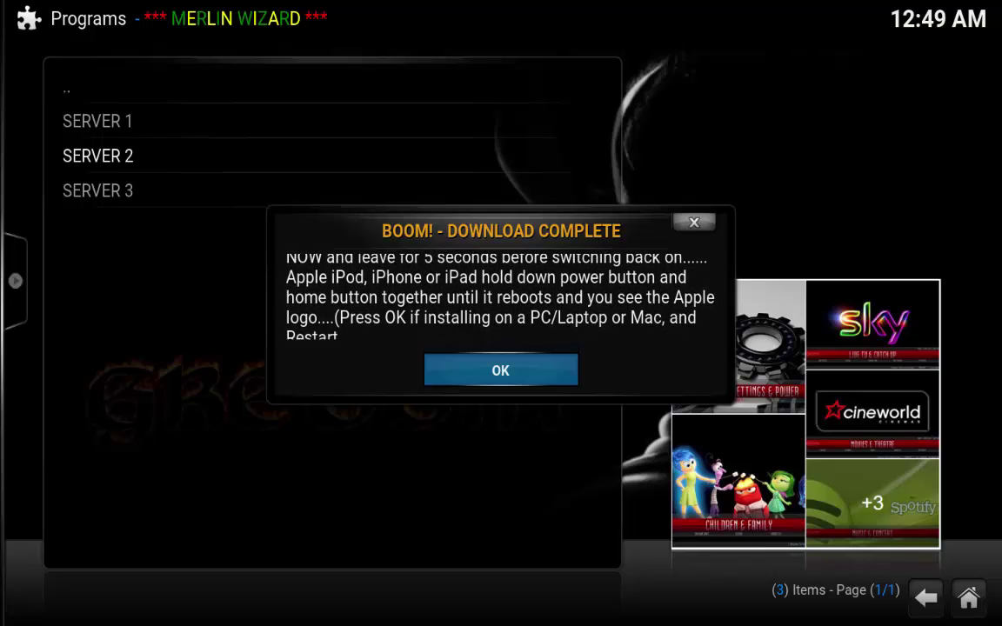
- Accept the Download Complete message and choose Yes, Close to force-close Kodi
key(Return)
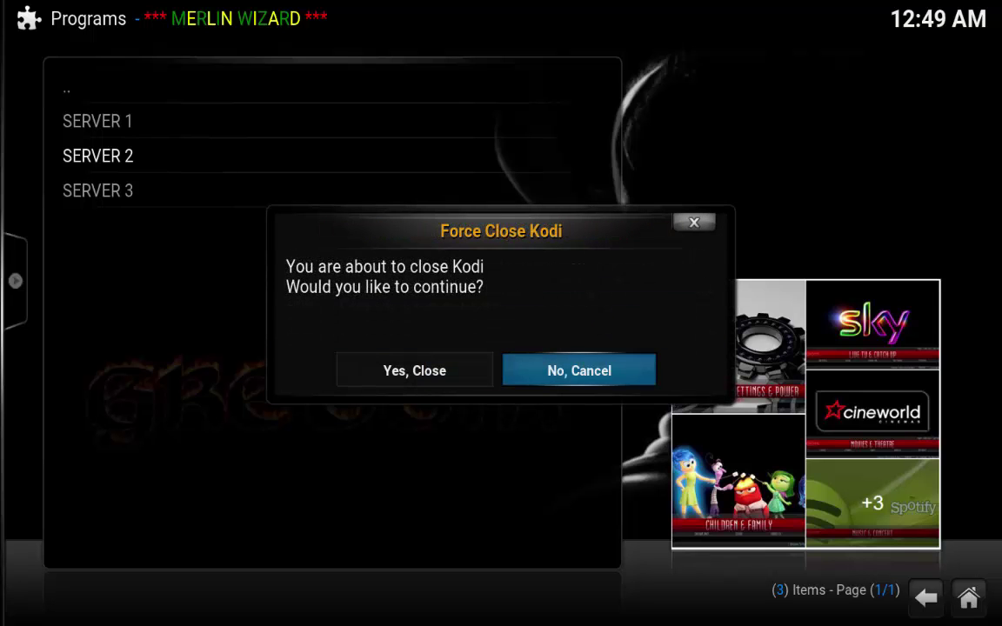
key(Left)
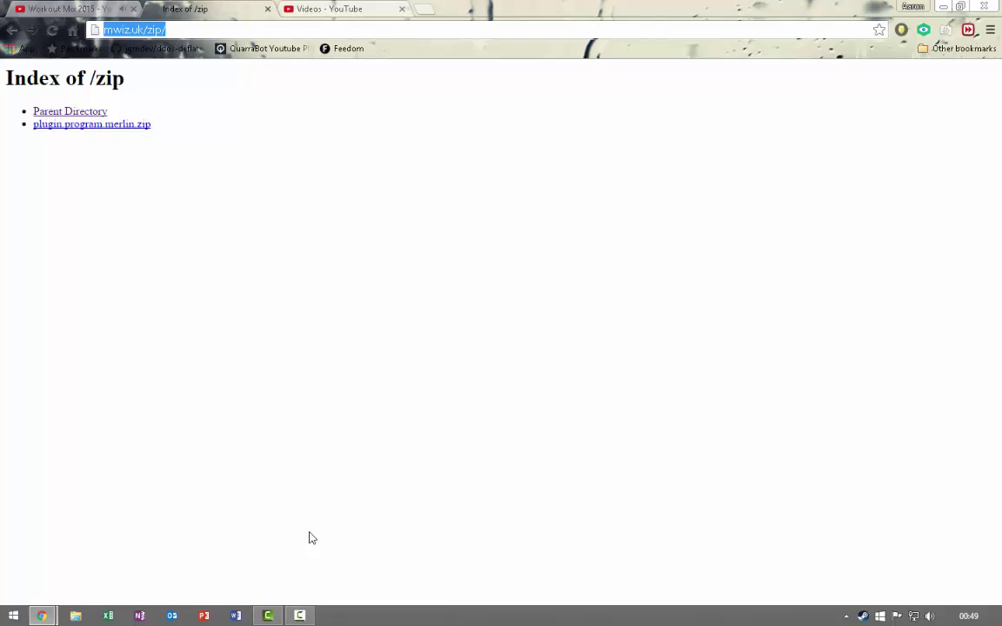
- Search the Start menu for 'kodi' and launch it
key(super)
text(kodi)
key(Return)
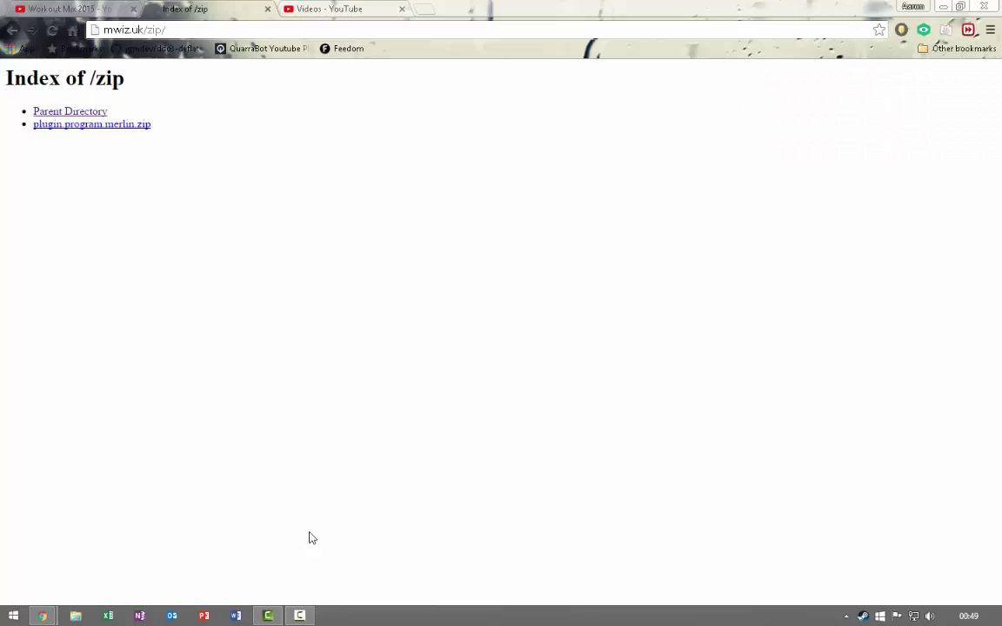